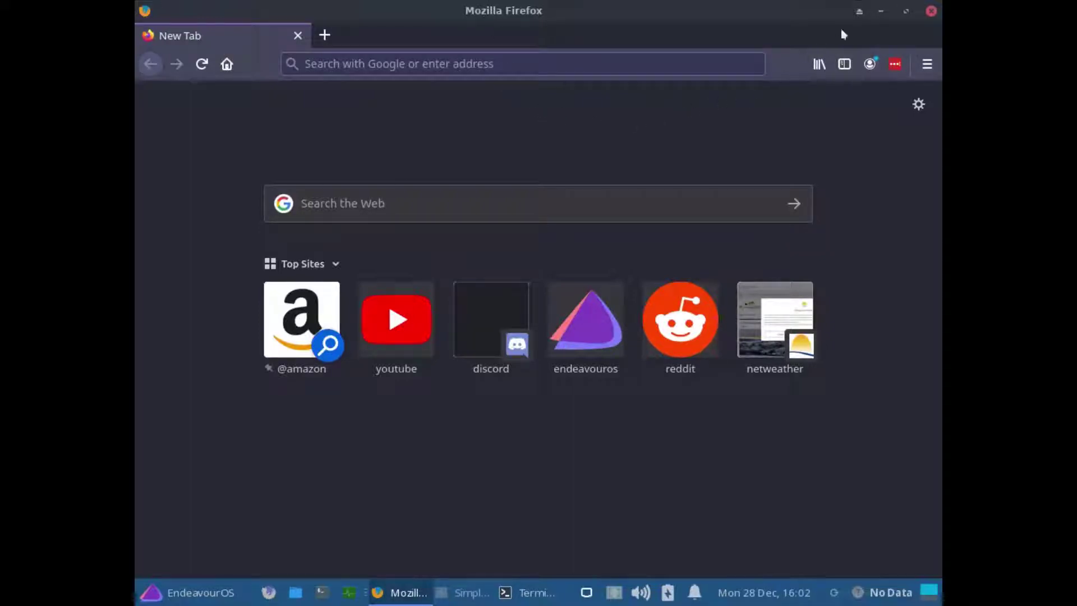
- Minimise Firefox, highlight 'Xfce 4.16' in the neofetch output, then minimise the terminal
click(883, 13)
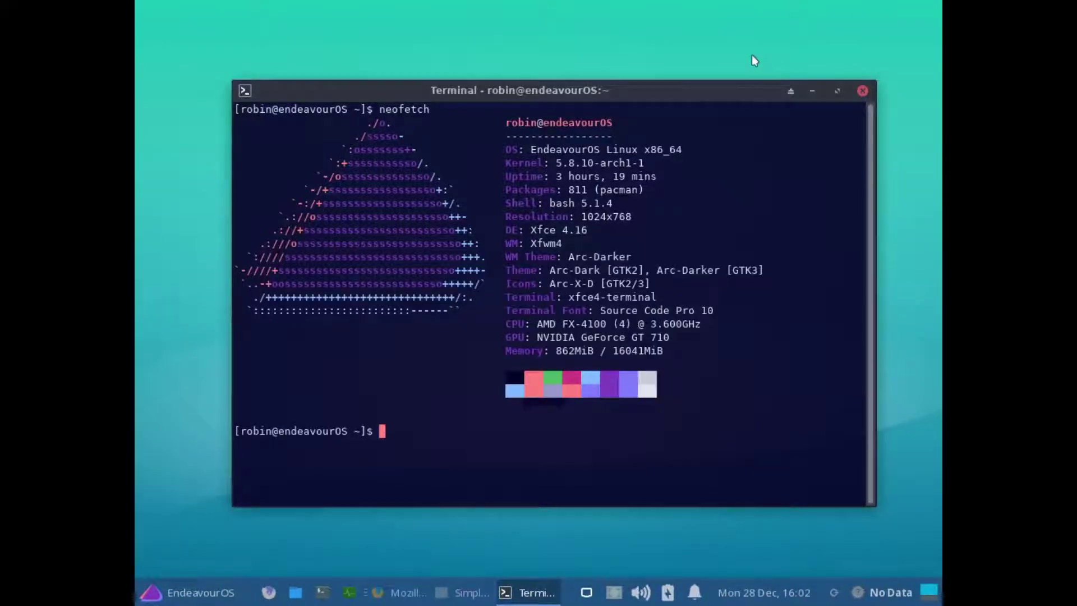
drag(597, 231, 530, 231)
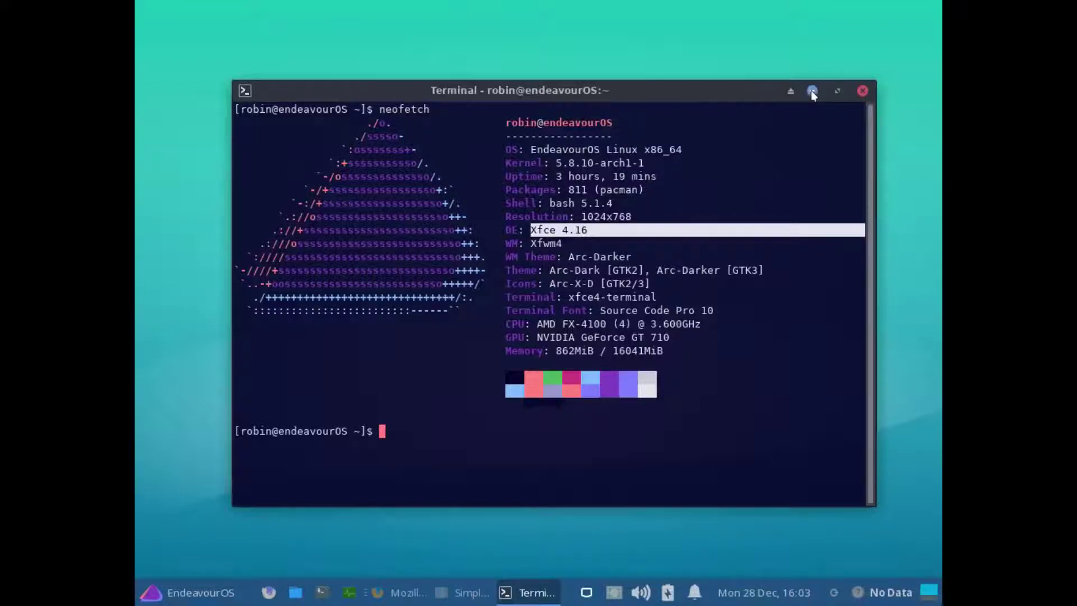
click(811, 92)
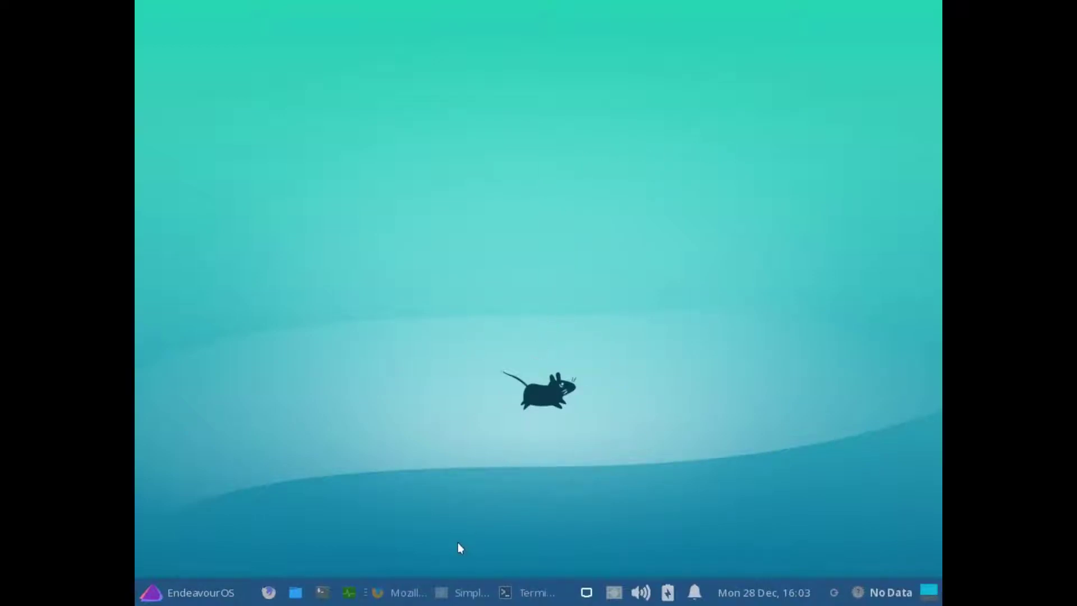
- Restore Firefox and the terminal, then search 'nvidi' in the Whisker Menu and dismiss it
click(412, 592)
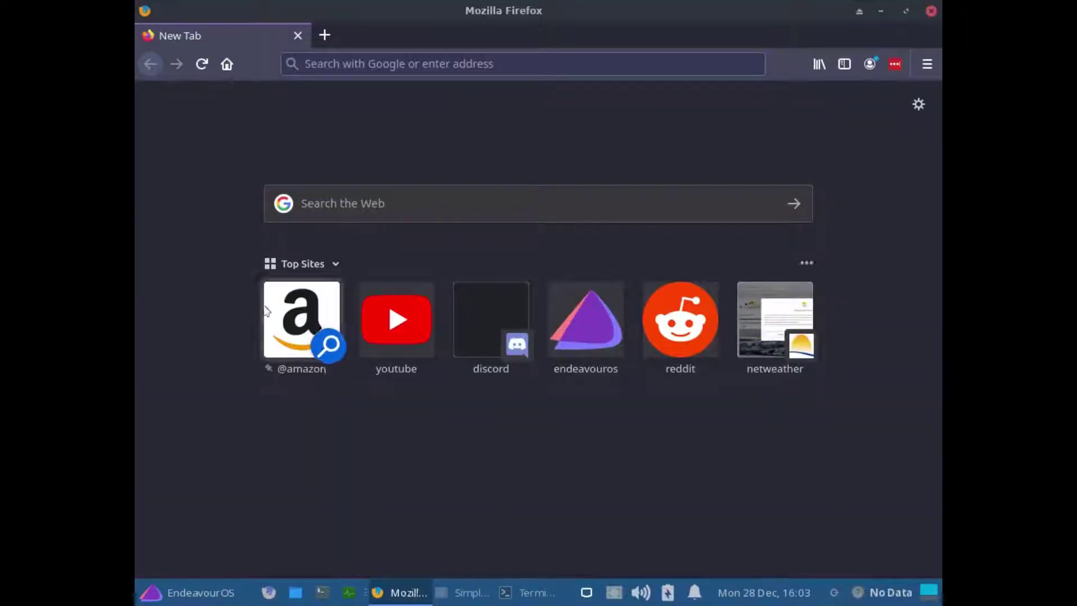
click(527, 592)
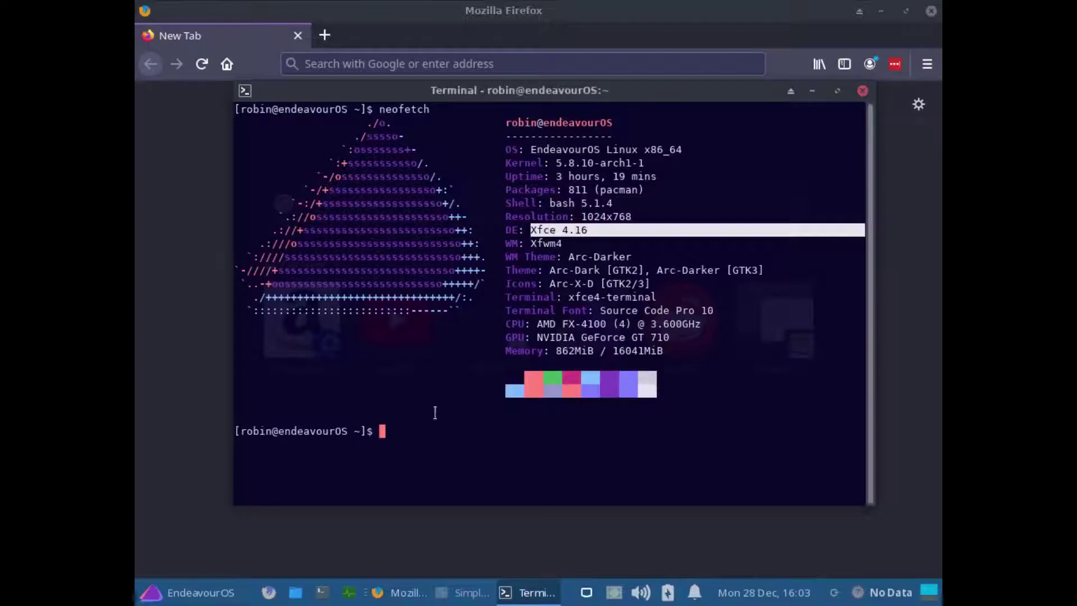
click(211, 588)
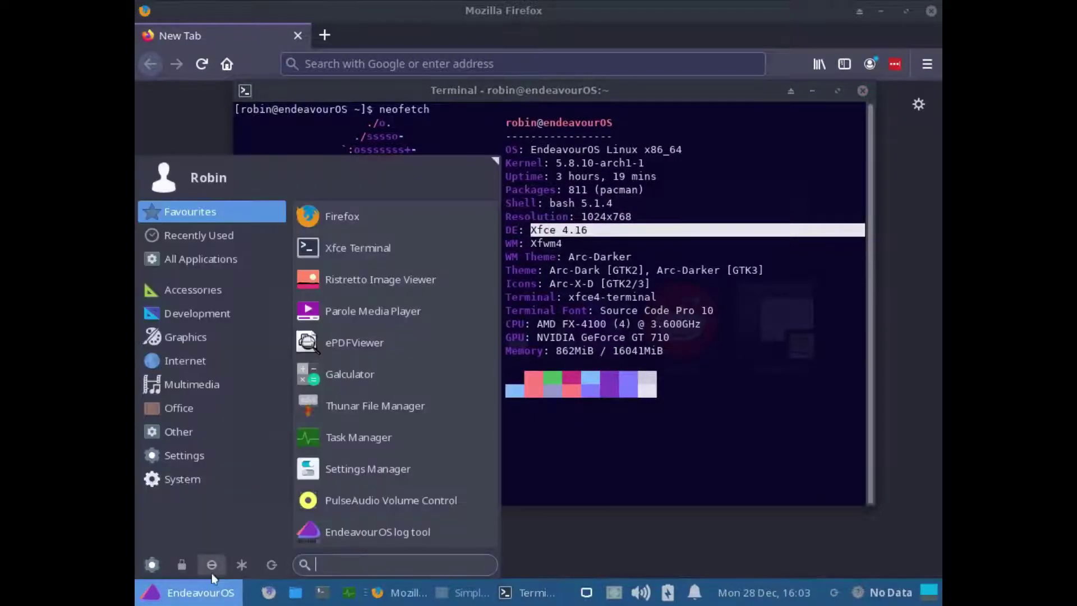
text(nvidi)
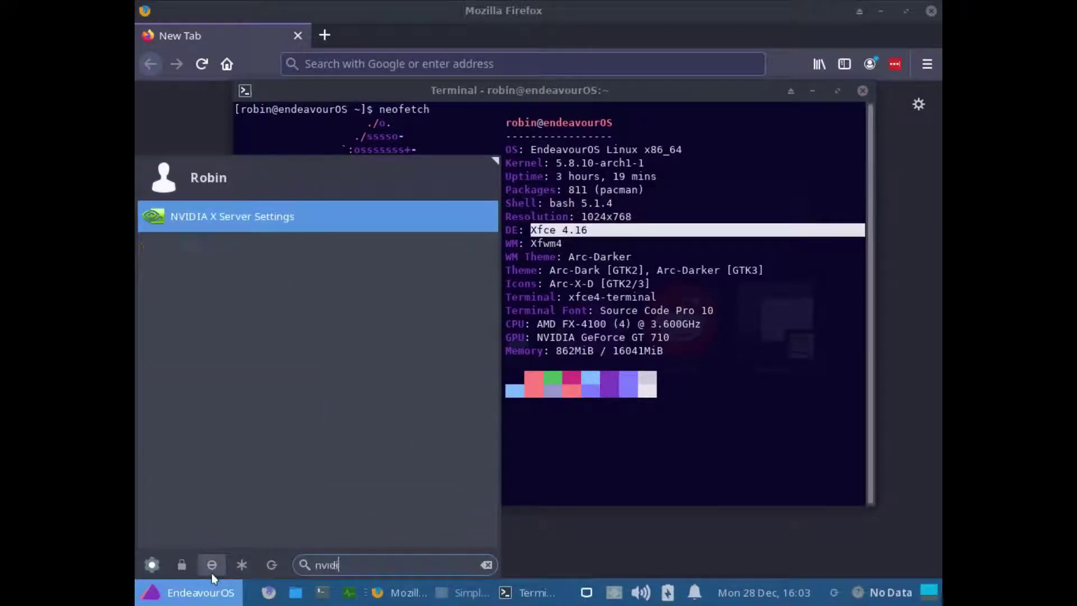
key(Return)
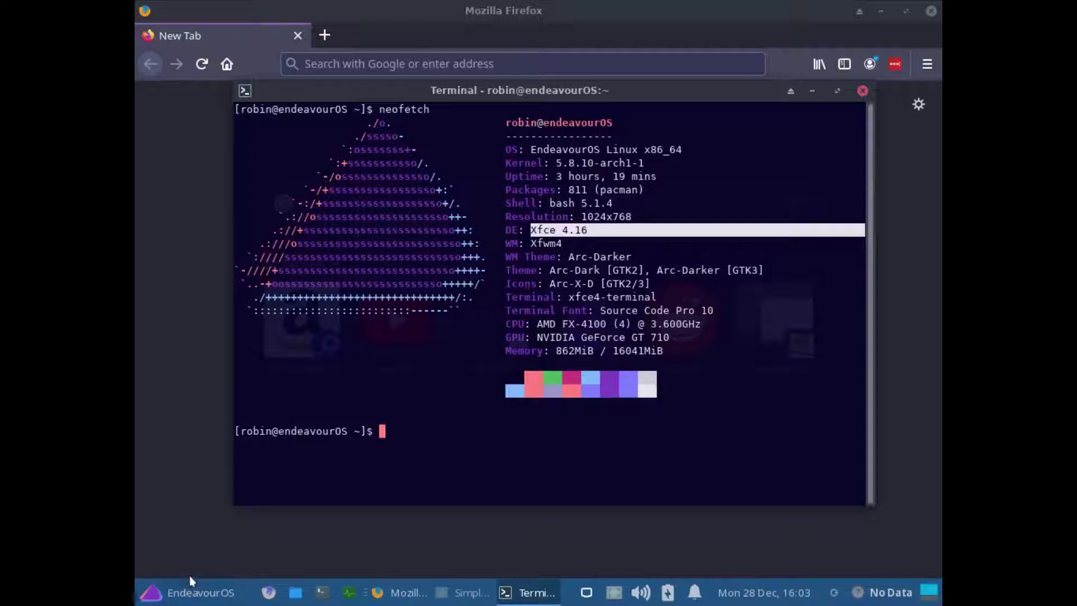
- Run 'whereis nvidia' to list /usr/lib/nvidia and /usr/share/nvidia, then highlight the GeForce GT 710 line
click(375, 439)
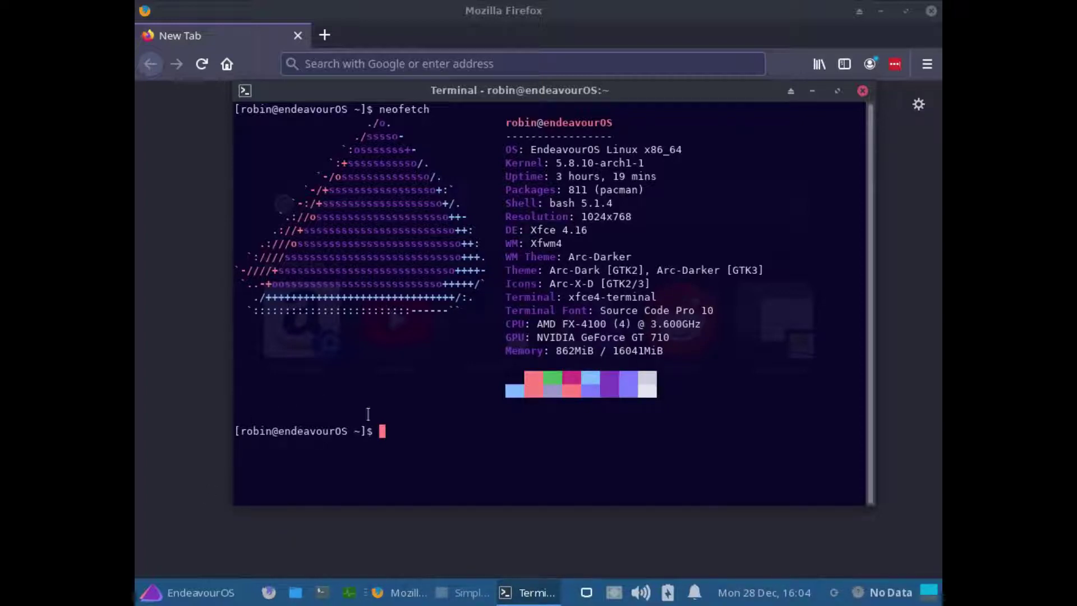
text(whereis nvidia)
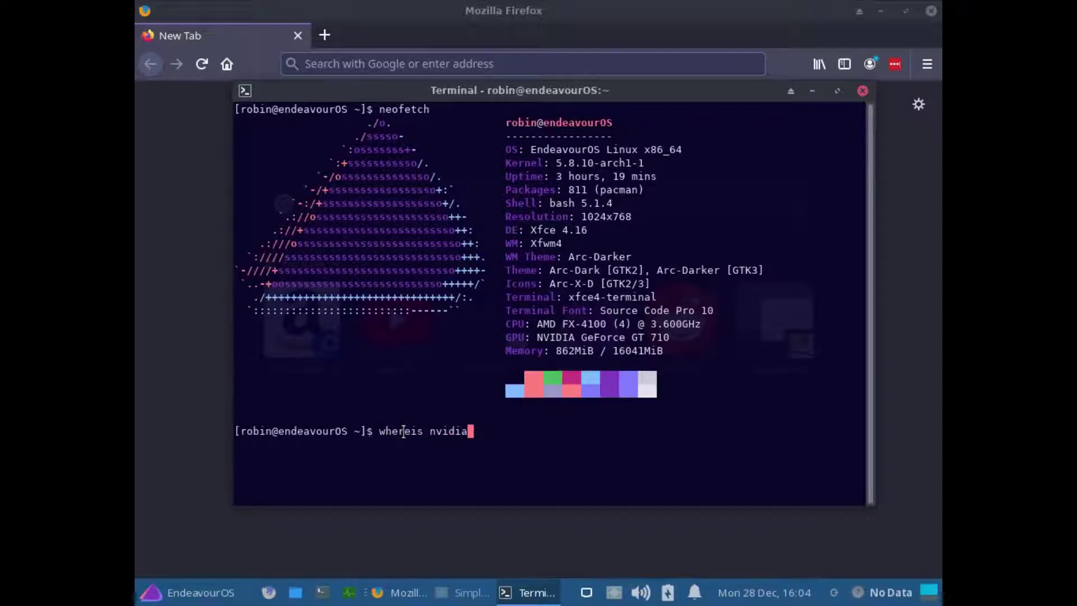
key(Return)
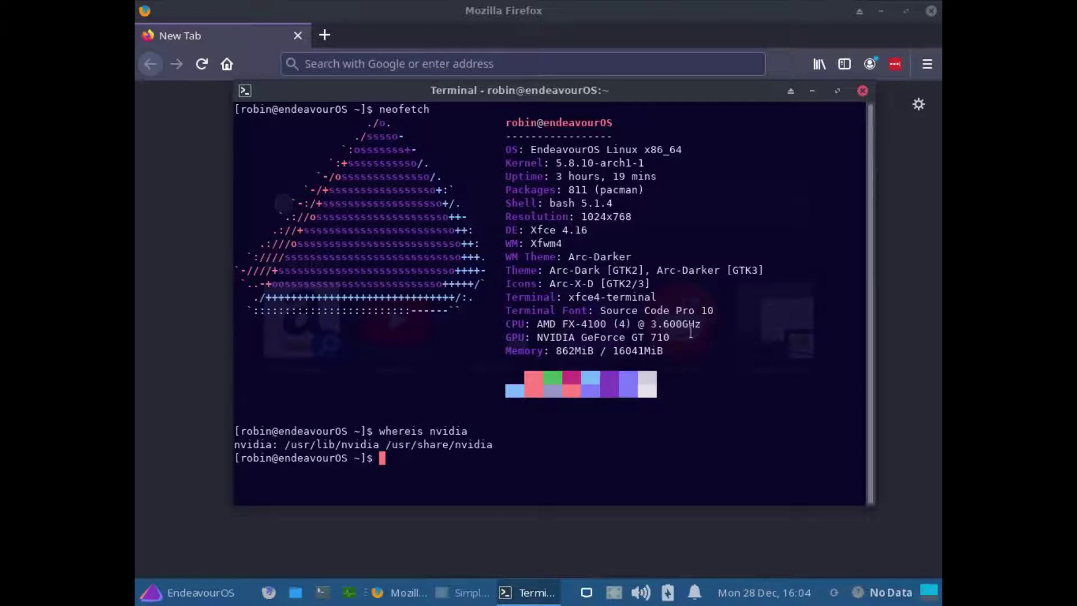
drag(670, 334, 534, 335)
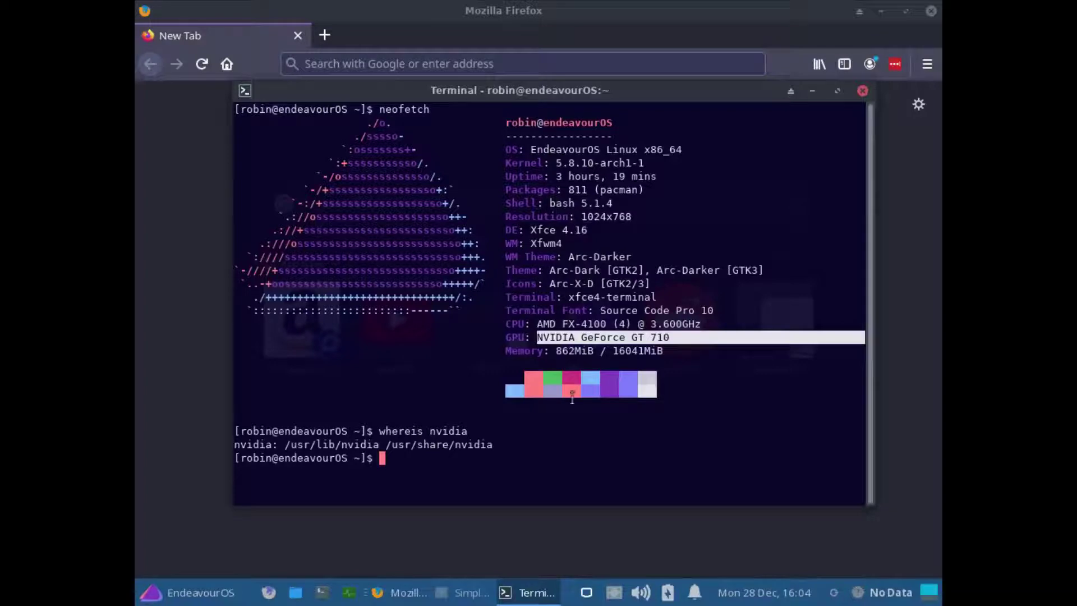
- Bring Firefox forward and load the endeavouros.com website
click(467, 448)
click(187, 208)
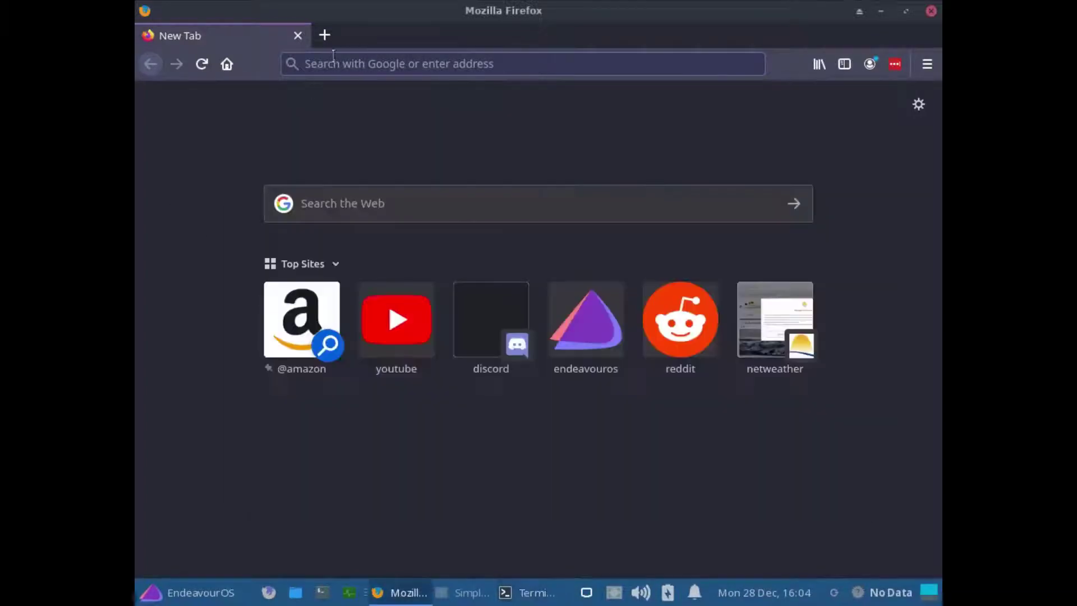
click(355, 60)
text(endeavou)
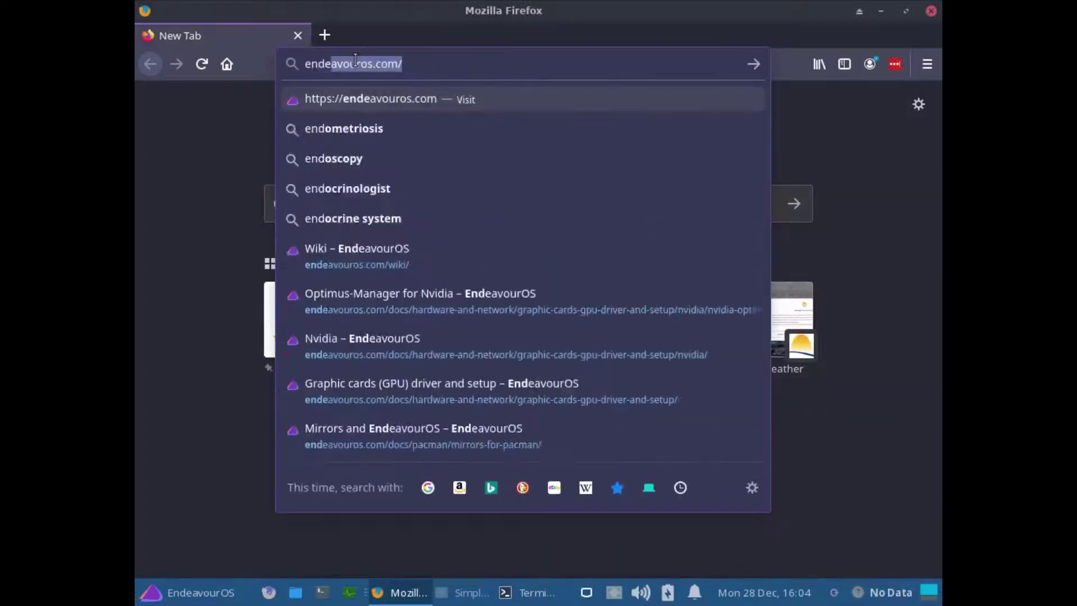
text(ri)
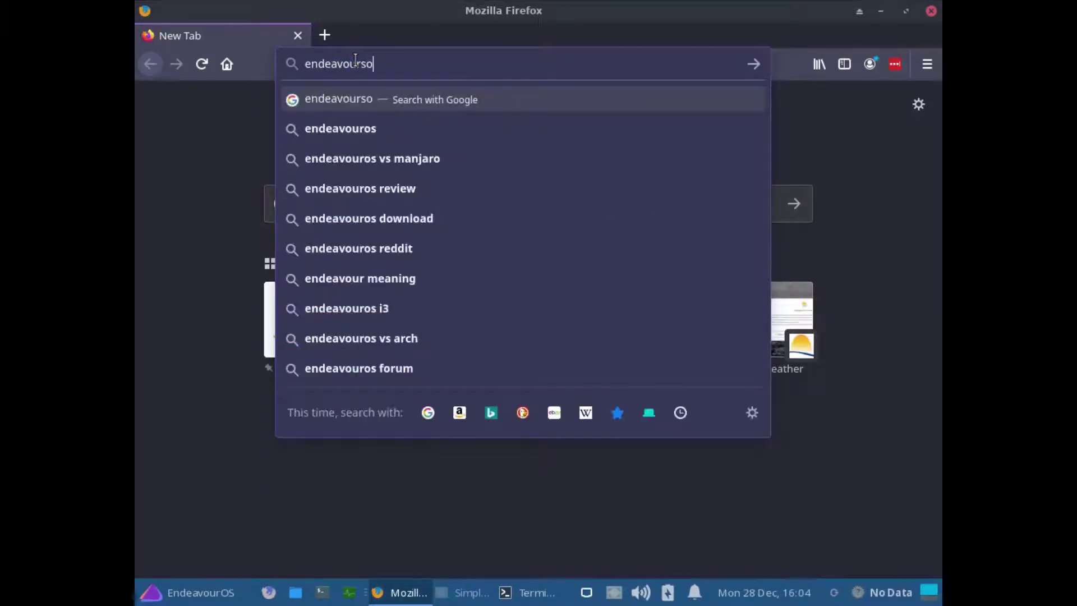
key(BackSpace)
text(os)
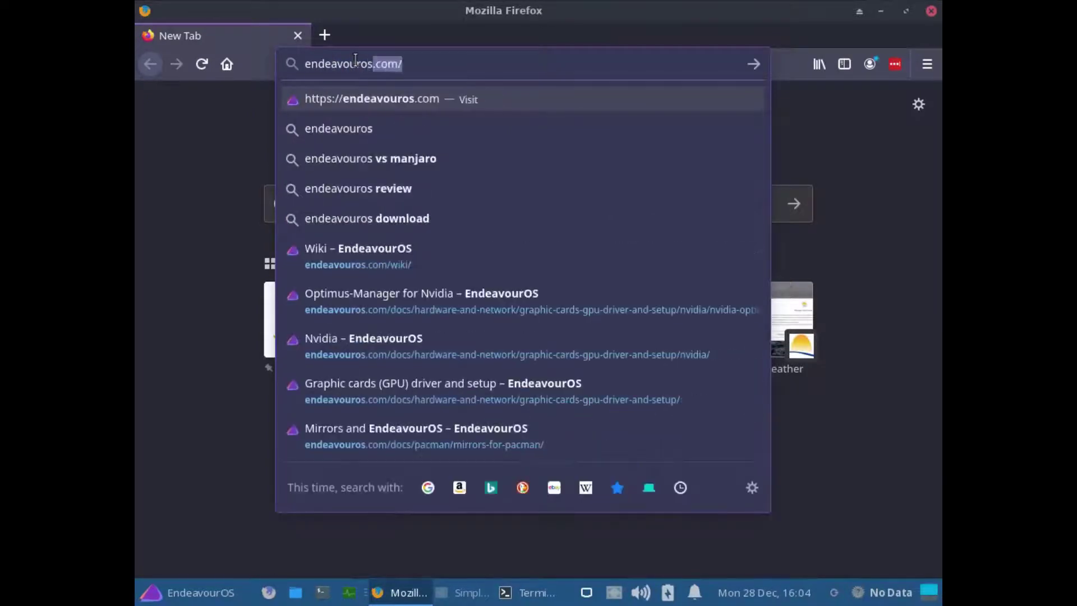
text(.com)
key(Return)
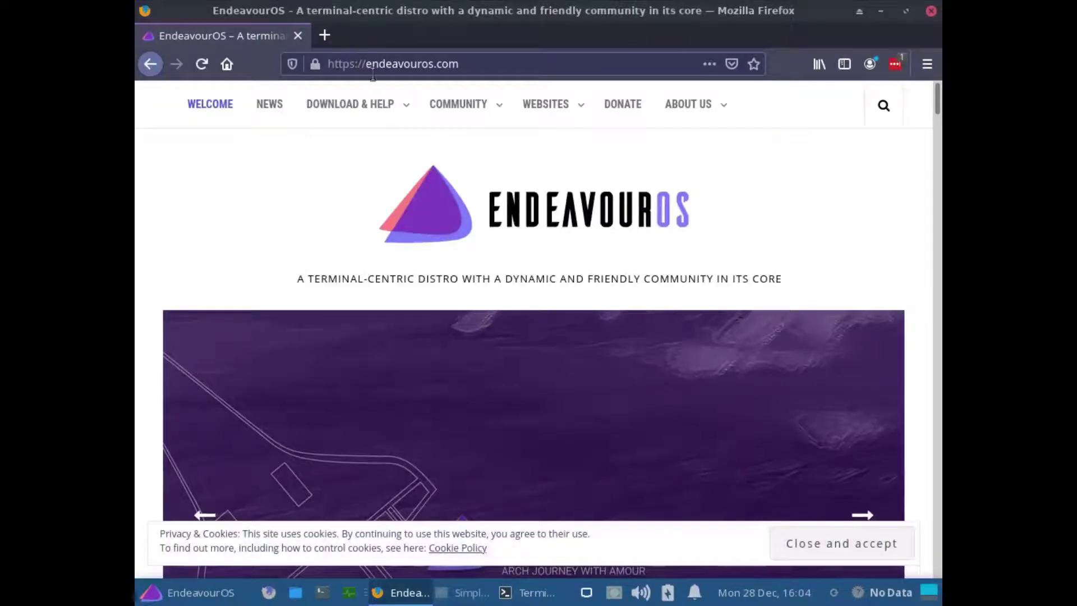
- Navigate from the Wiki through Hardware and Network to the Graphic cards (GPU) page
mouse_move(384, 96)
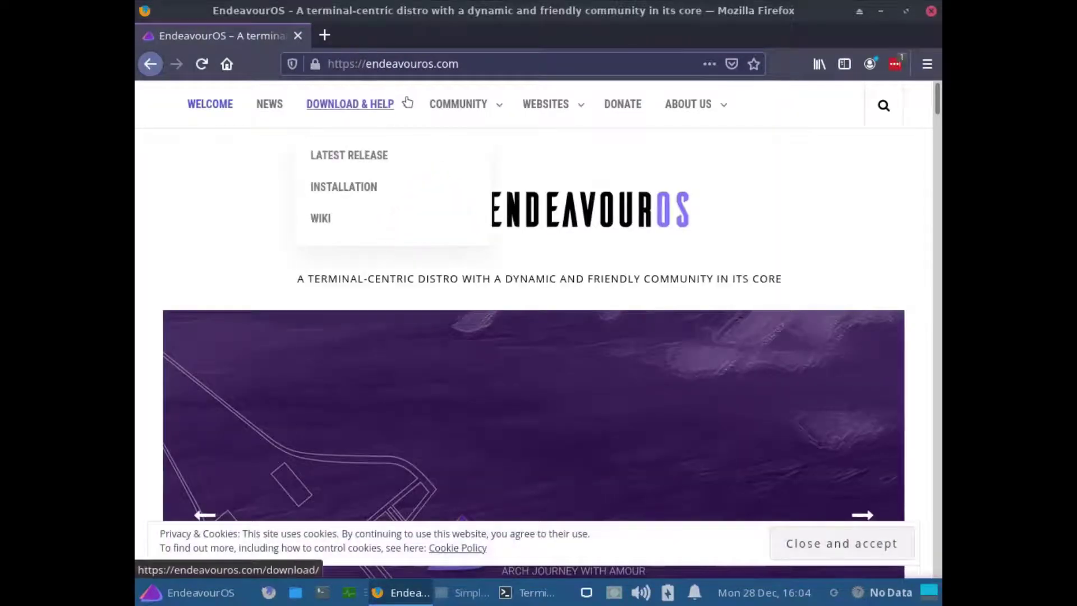
click(324, 218)
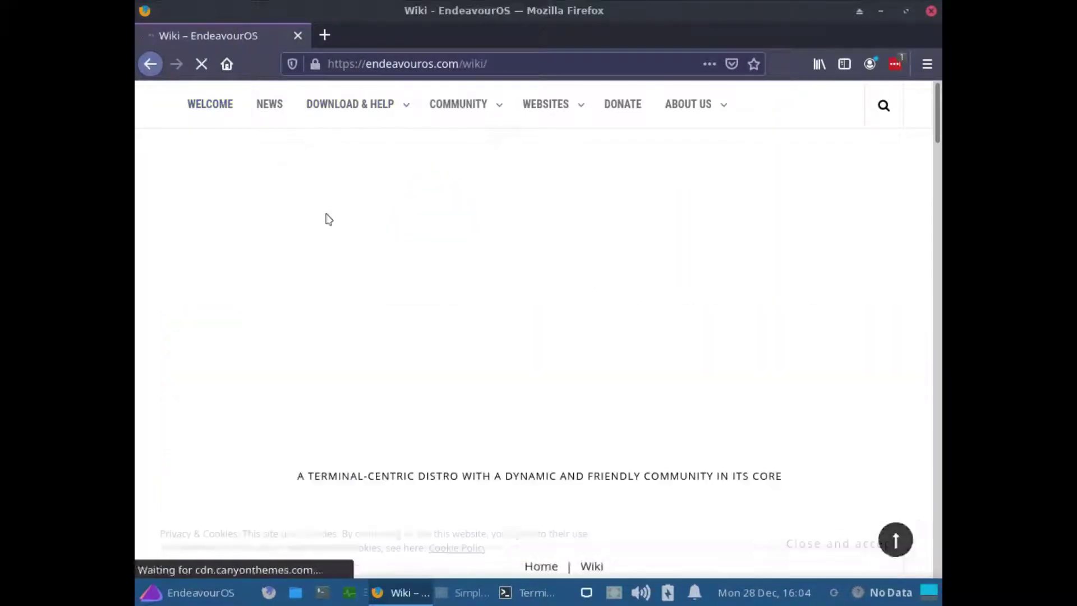
scroll(437, 264, down, 12)
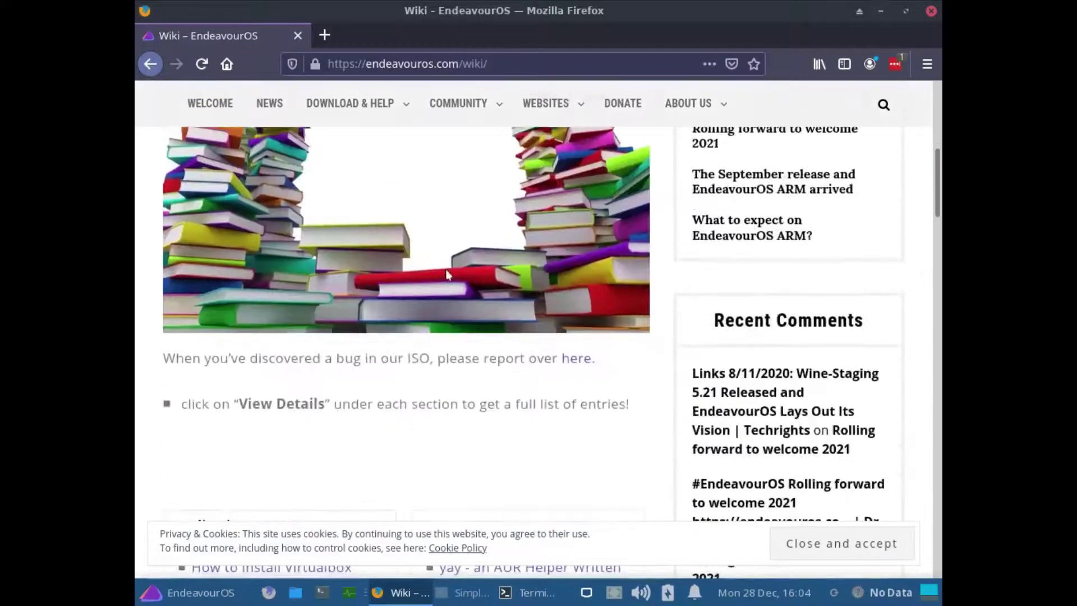
scroll(523, 314, down, 5)
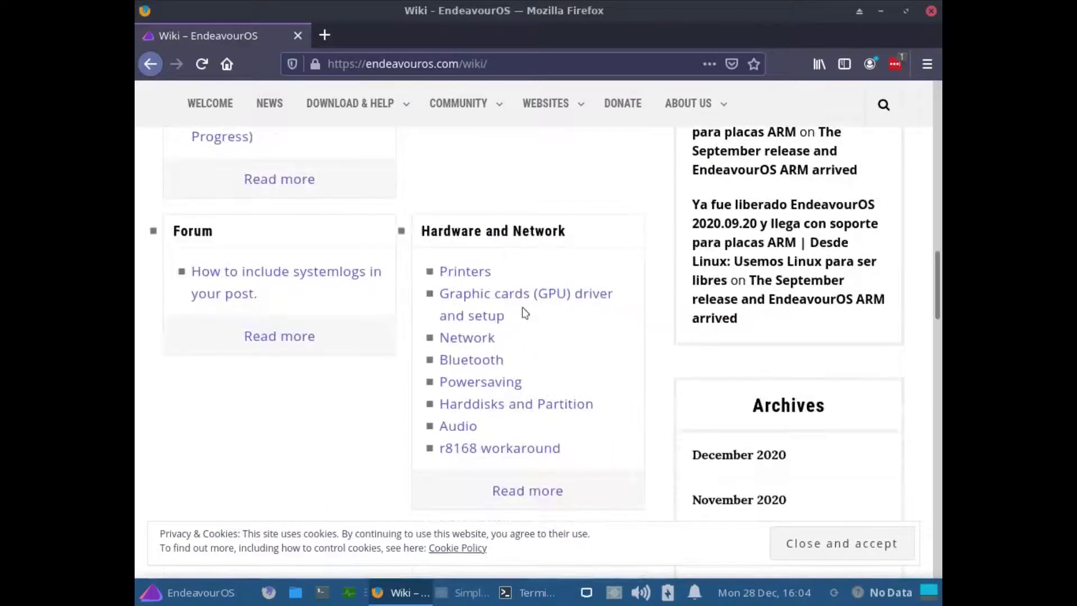
scroll(522, 314, down, 4)
scroll(520, 318, up, 3)
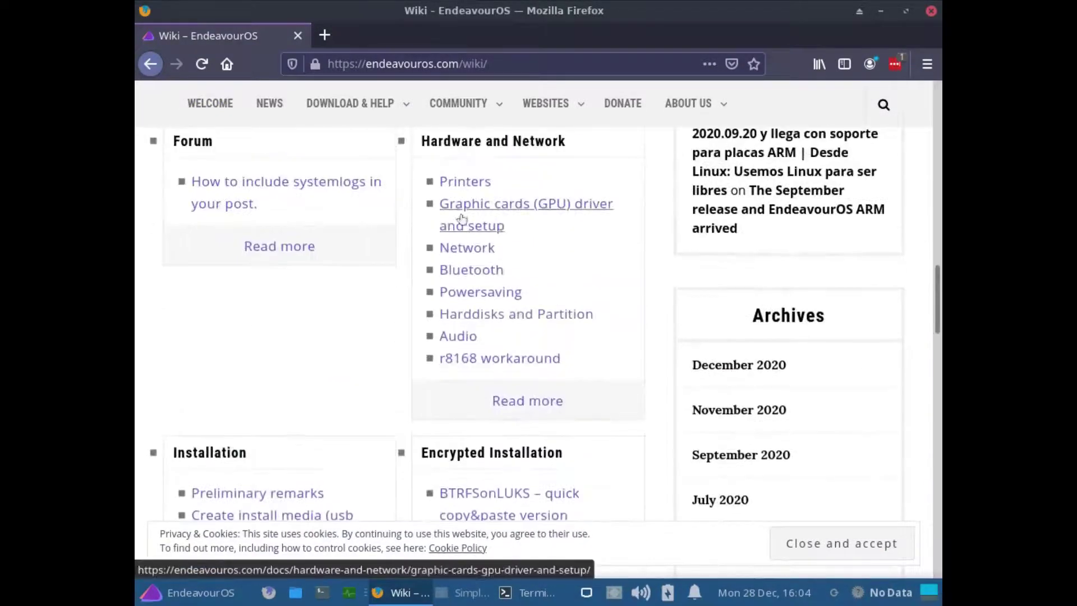
click(543, 400)
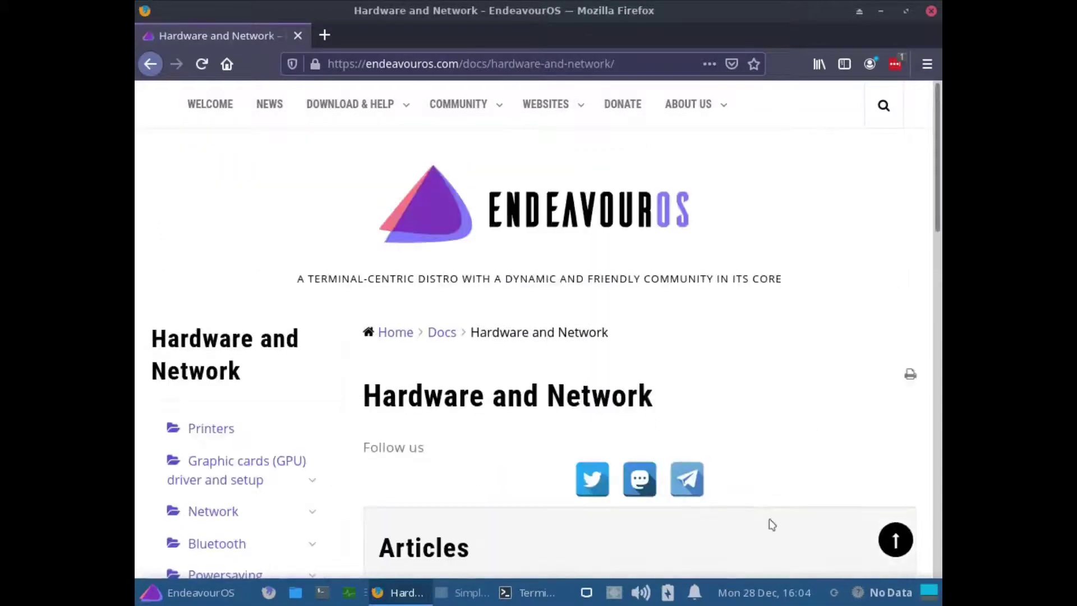
scroll(529, 404, down, 5)
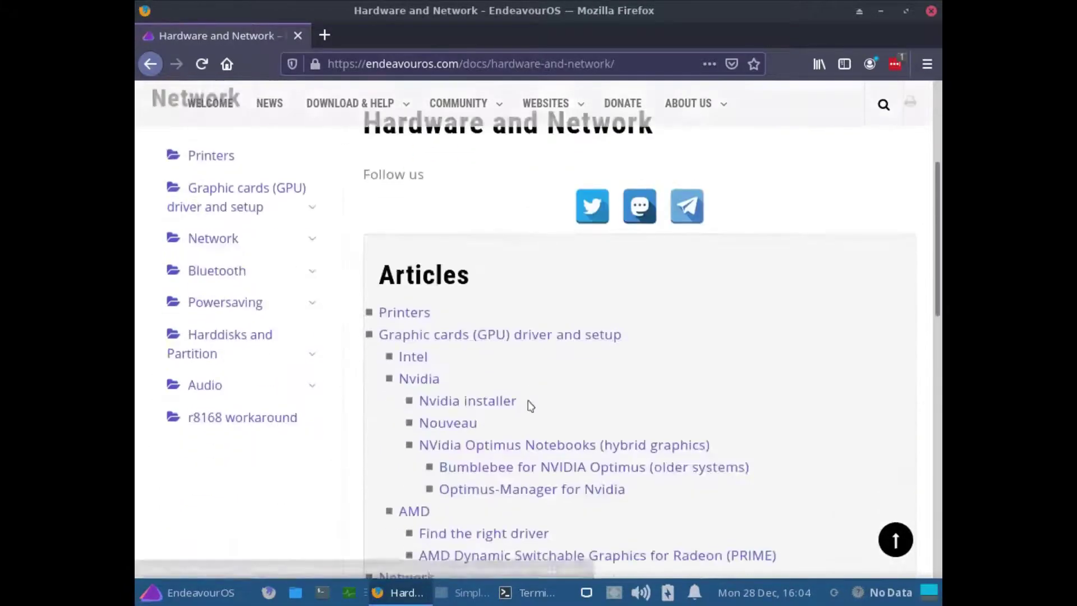
click(208, 189)
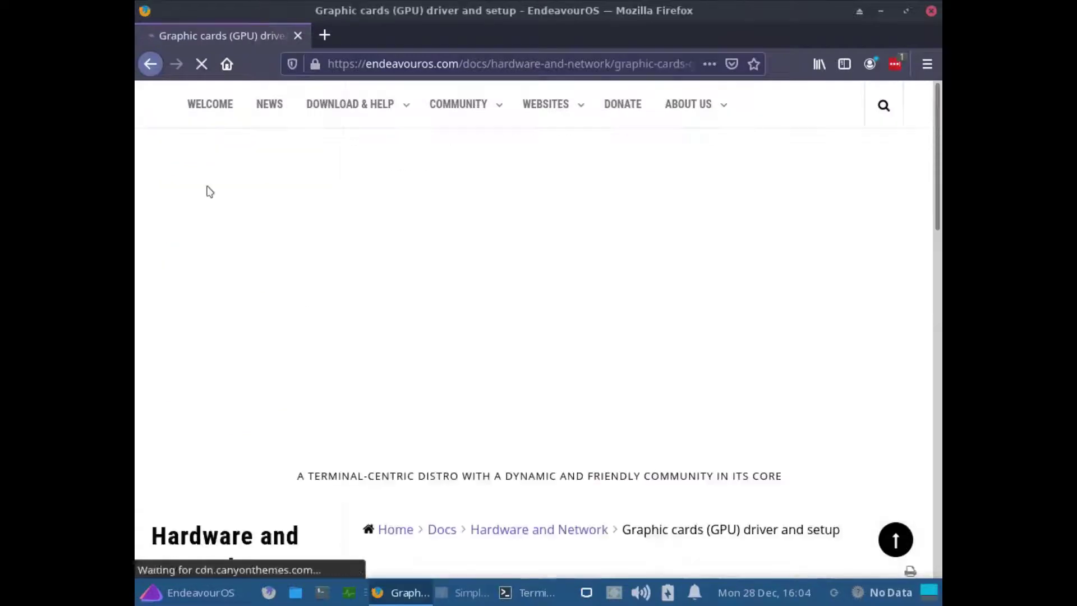
- Open the Nvidia installer article and highlight nvidia-installer-dkms in its heading
scroll(610, 365, down, 3)
scroll(594, 356, down, 2)
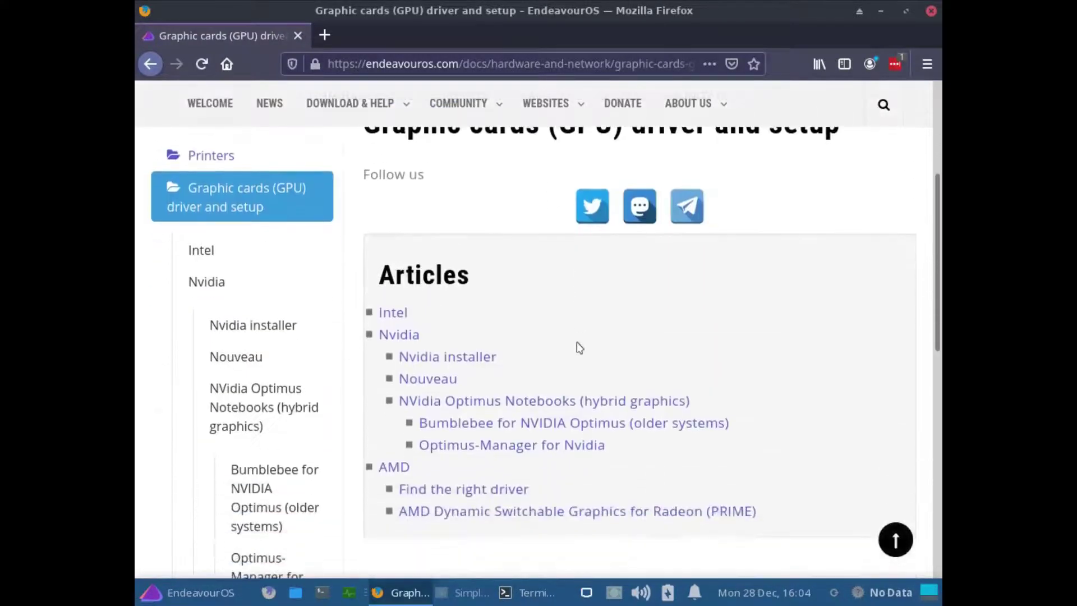
scroll(577, 346, down, 1)
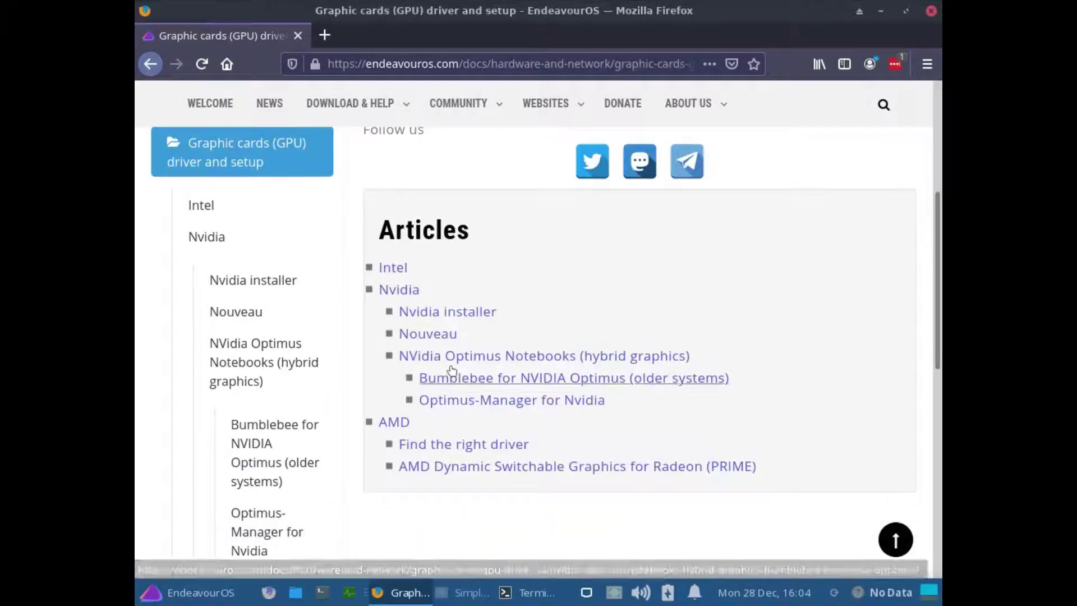
click(404, 312)
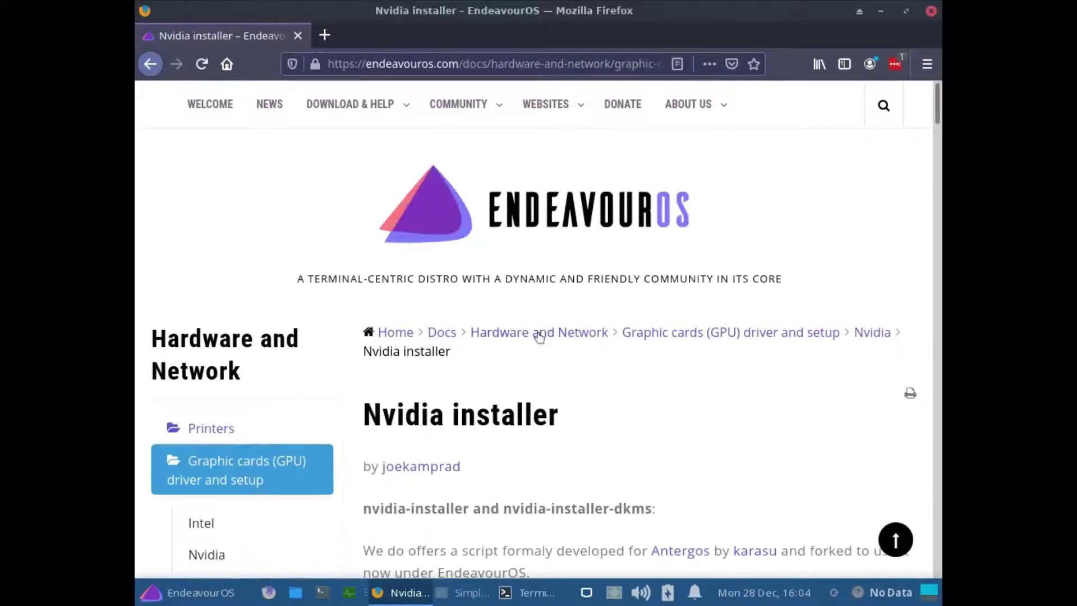
scroll(539, 342, down, 5)
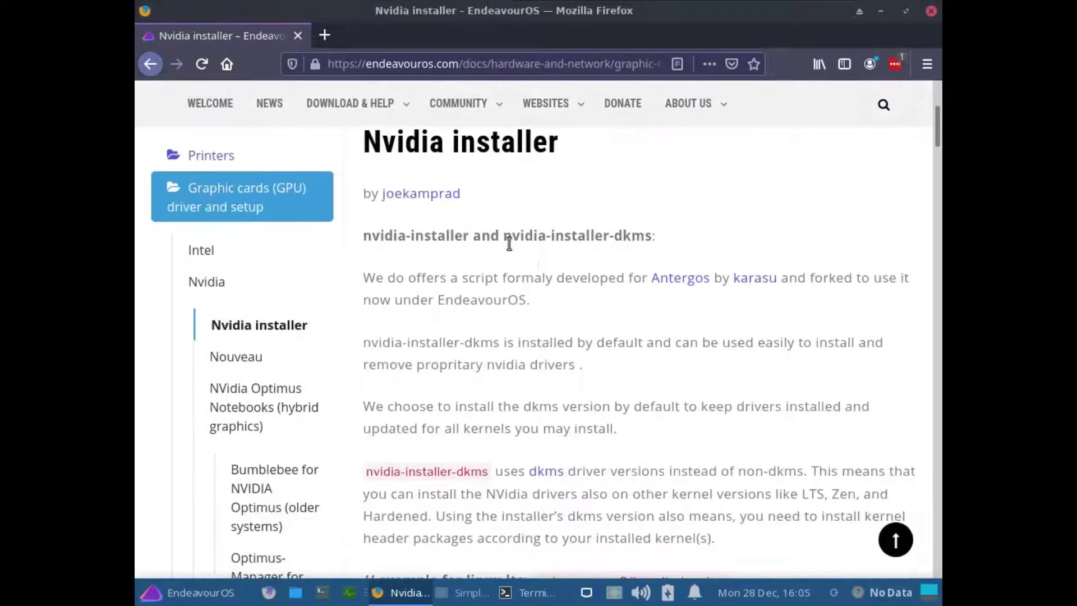
drag(470, 239, 356, 235)
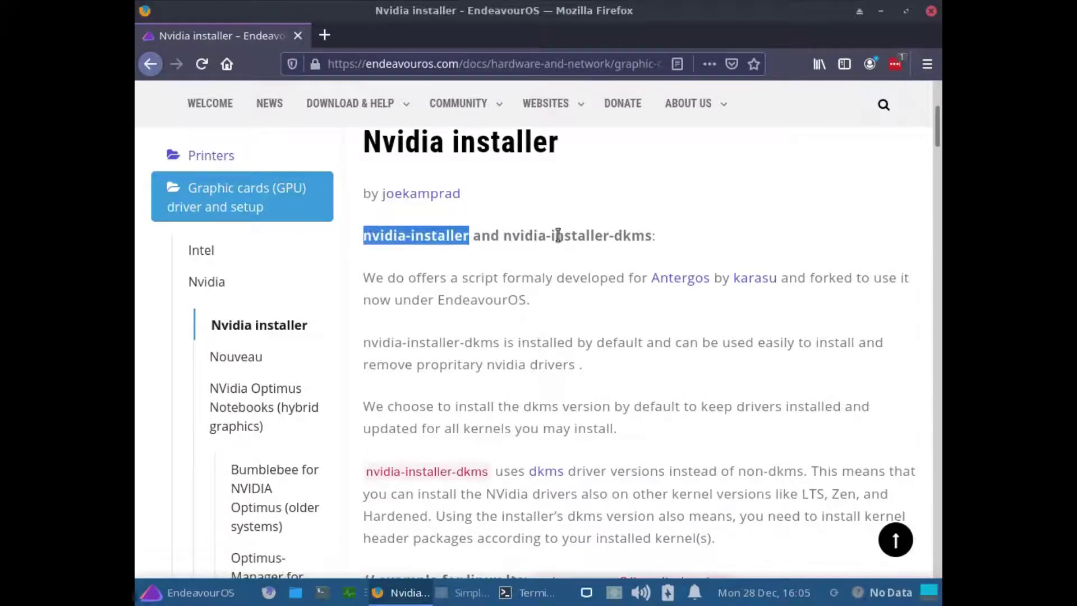
drag(502, 237, 652, 236)
scroll(675, 346, down, 3)
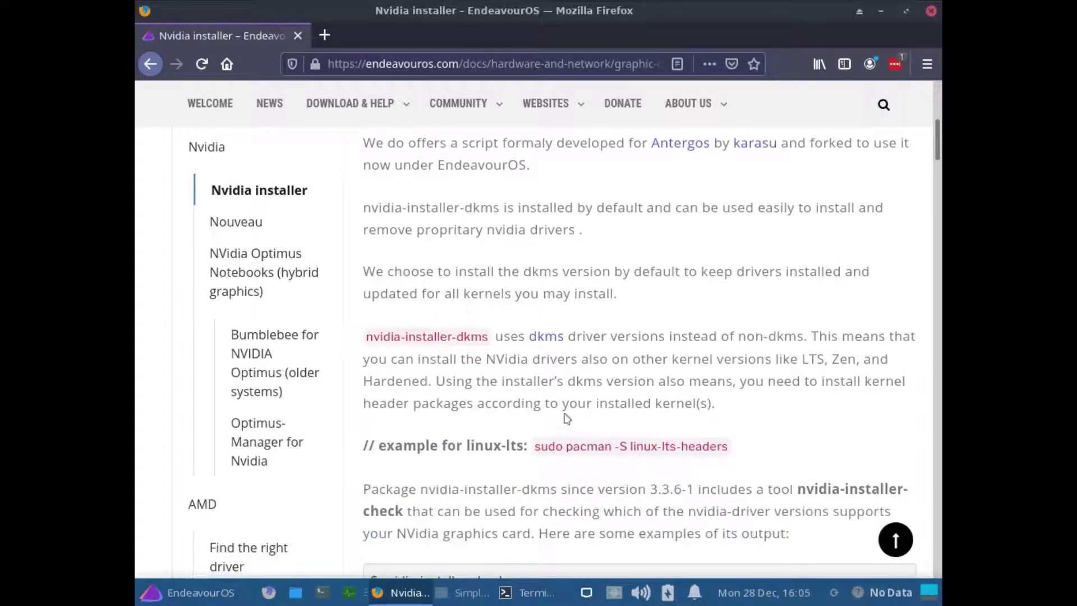
scroll(566, 418, up, 1)
- Copy the example command 'sudo pacman -S linux-lts-headers' from the article
click(719, 490)
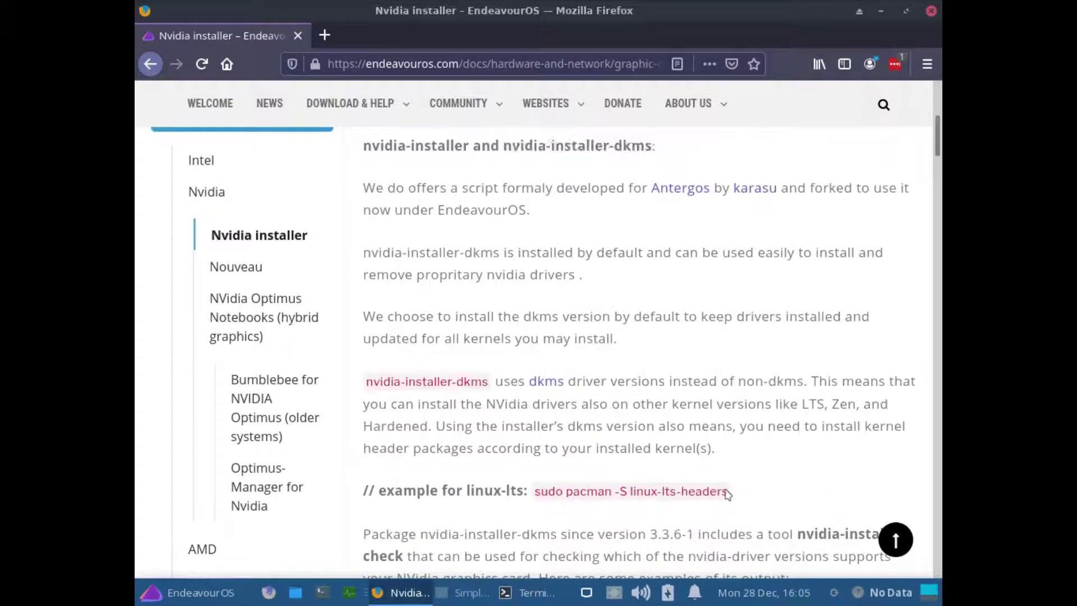
drag(718, 489, 533, 497)
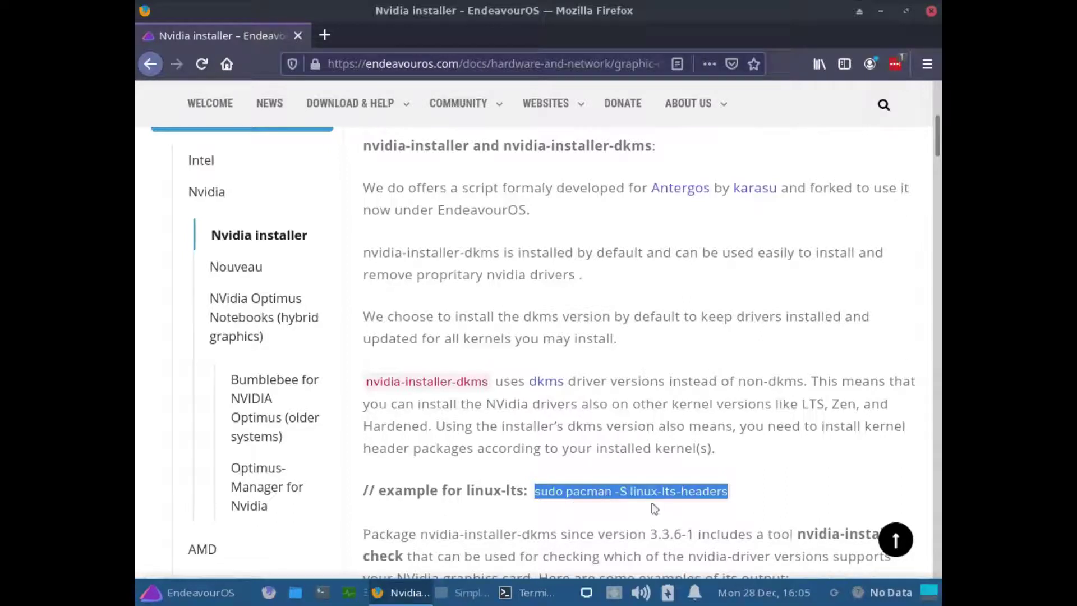
right_click(682, 493)
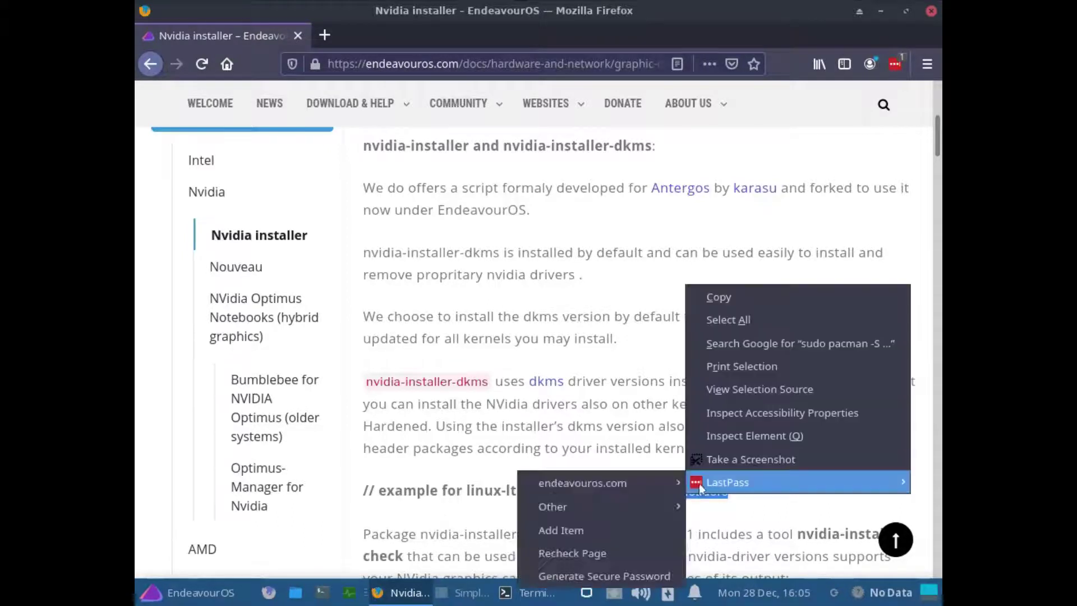
click(699, 300)
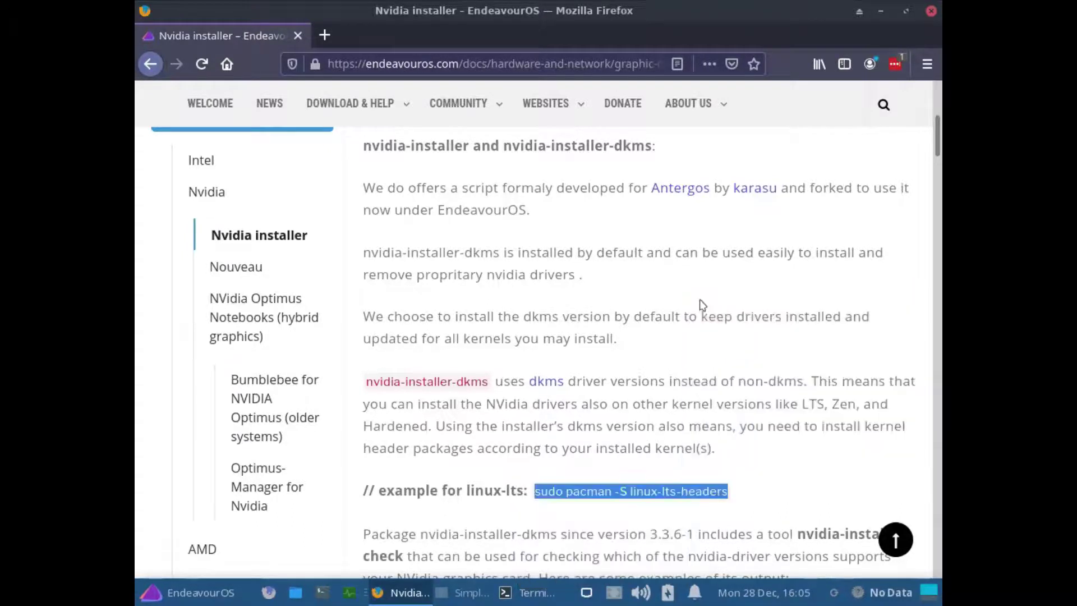
- Paste and run 'sudo pacman -S linux-lts-headers', entering the sudo password and confirming with y
click(558, 592)
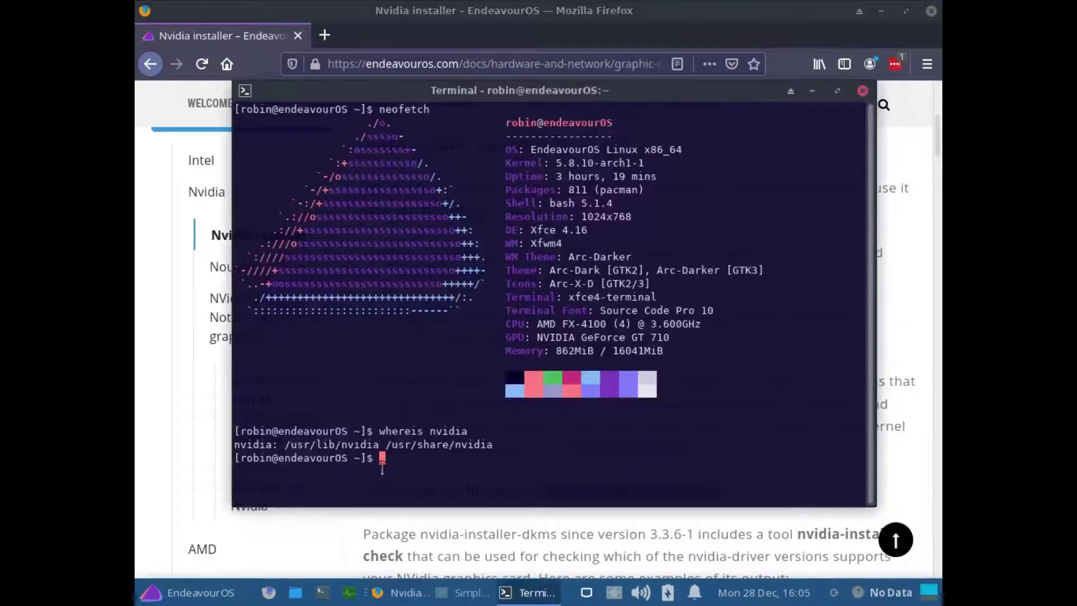
right_click(383, 468)
click(453, 303)
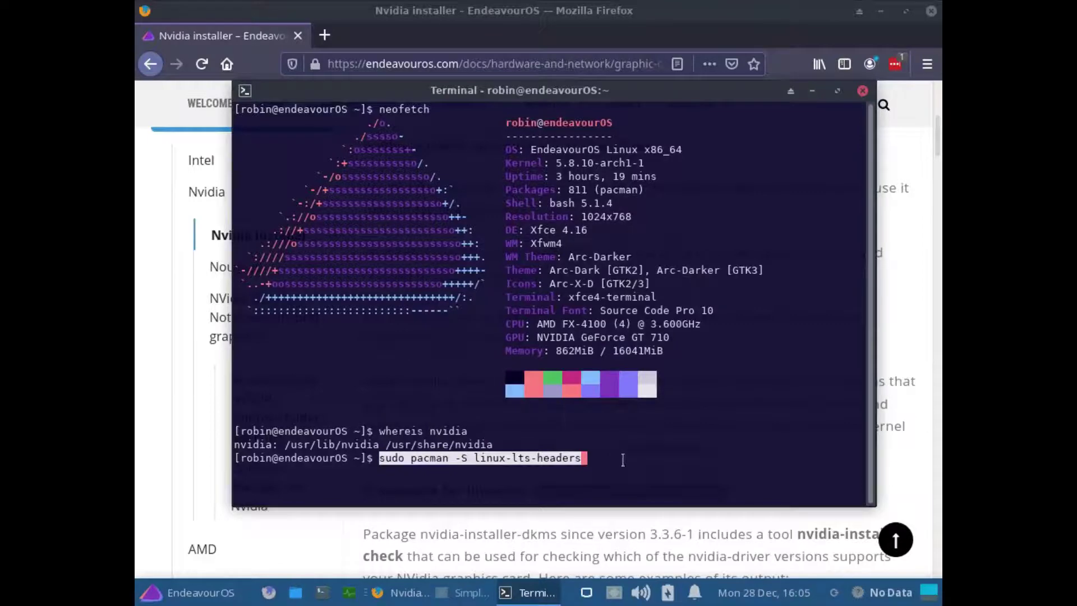
key(Return)
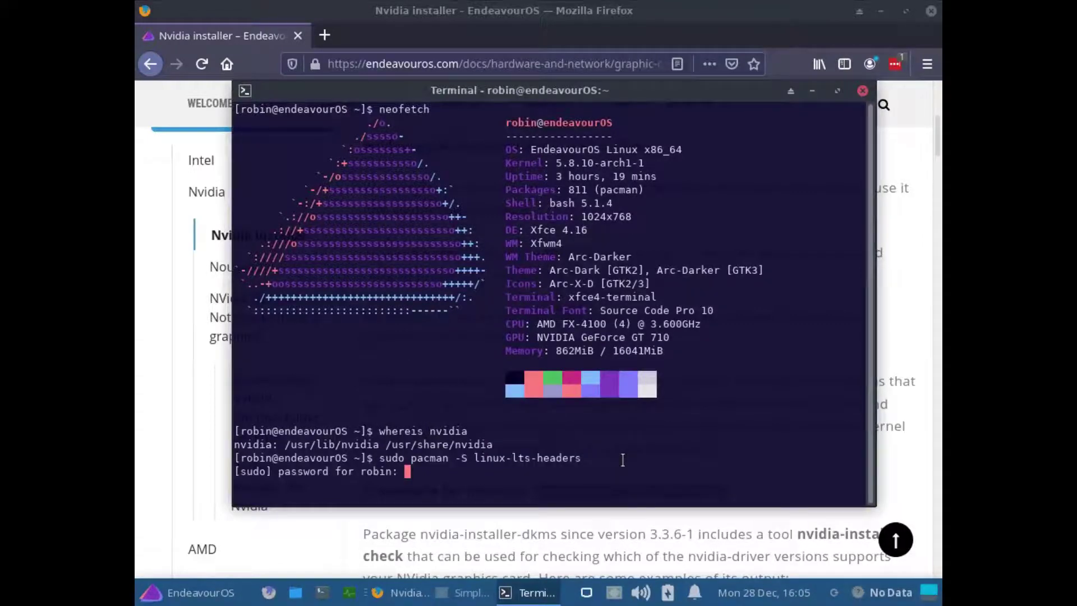
key(Return)
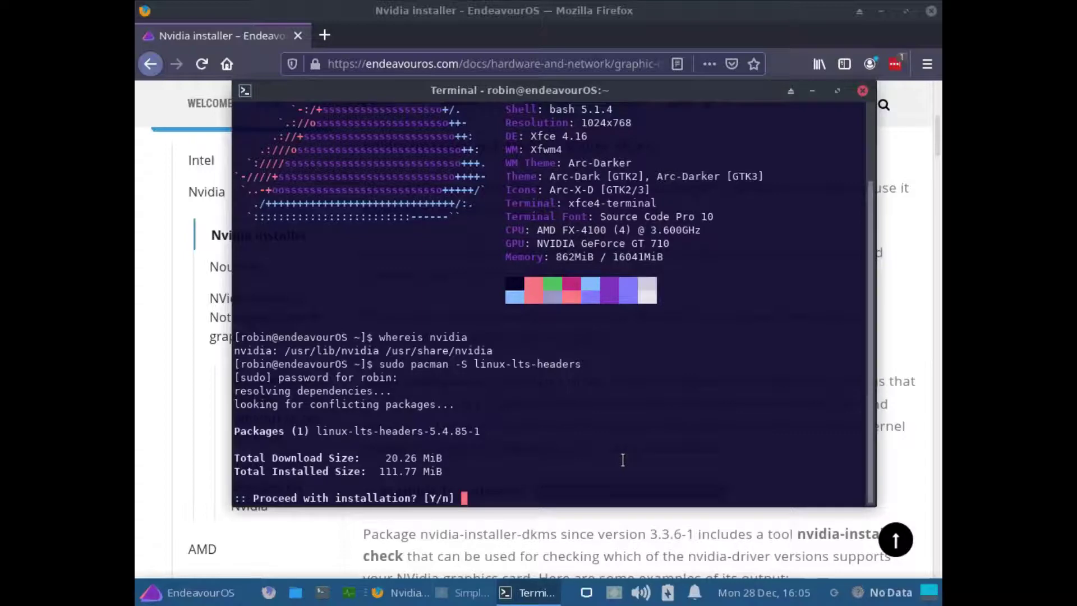
text(y)
key(Return)
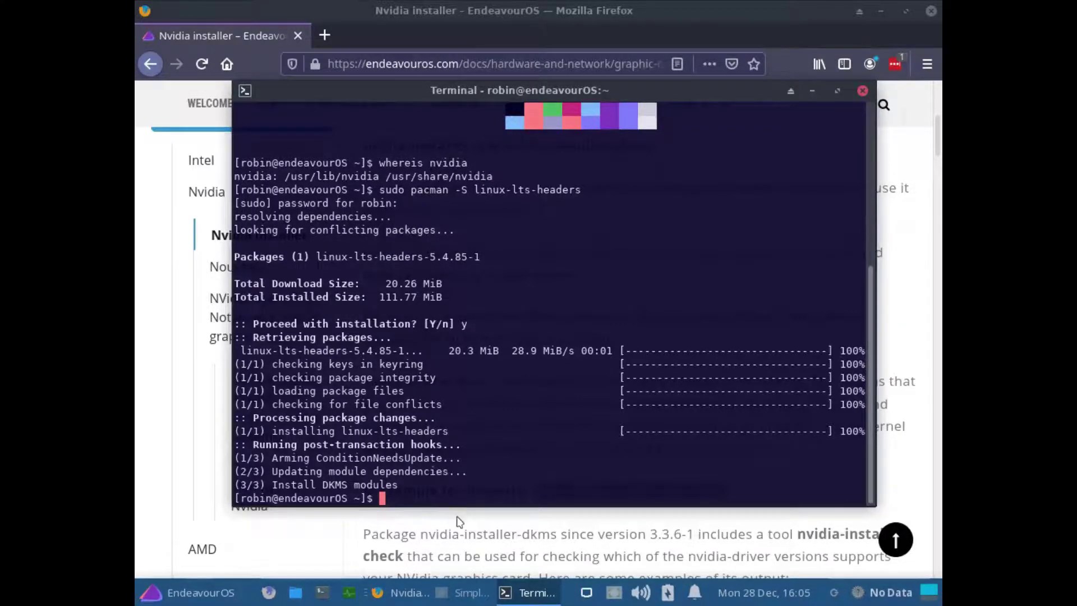
- Copy the name 'nvidia-installer-dkms' from the Nvidia installer article
click(447, 532)
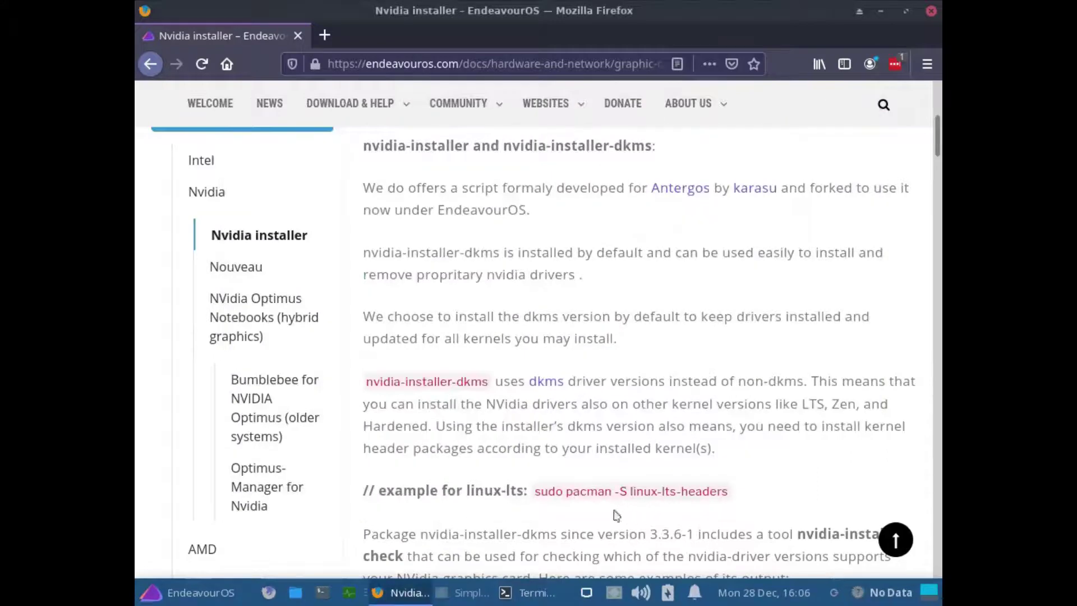
mouse_move(490, 383)
mouse_down()
mouse_move(366, 392)
mouse_move(408, 374)
mouse_move(488, 381)
mouse_up()
click(364, 383)
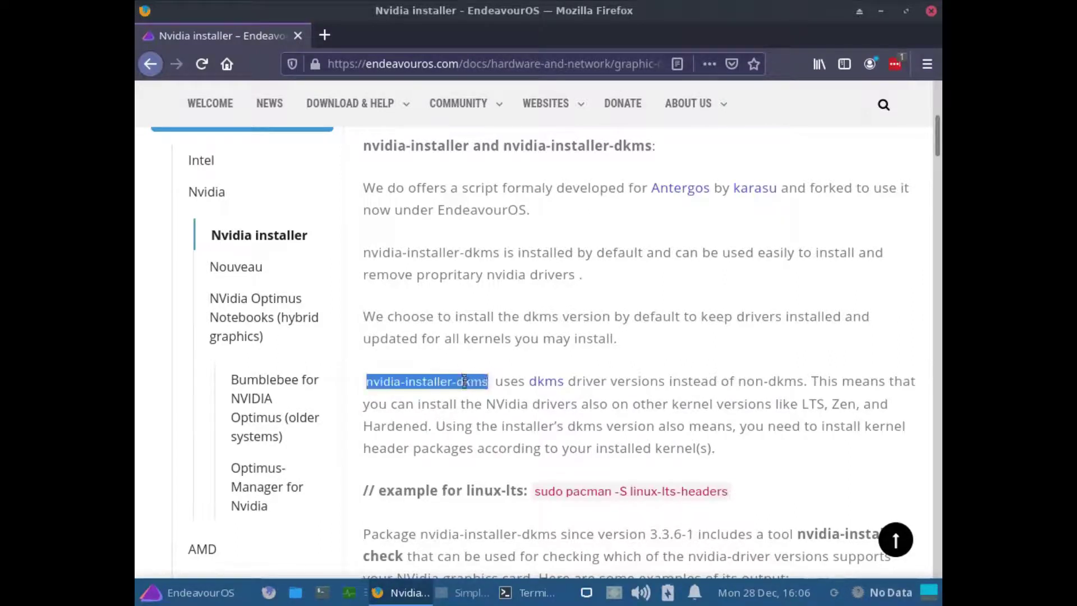
right_click(464, 380)
click(529, 394)
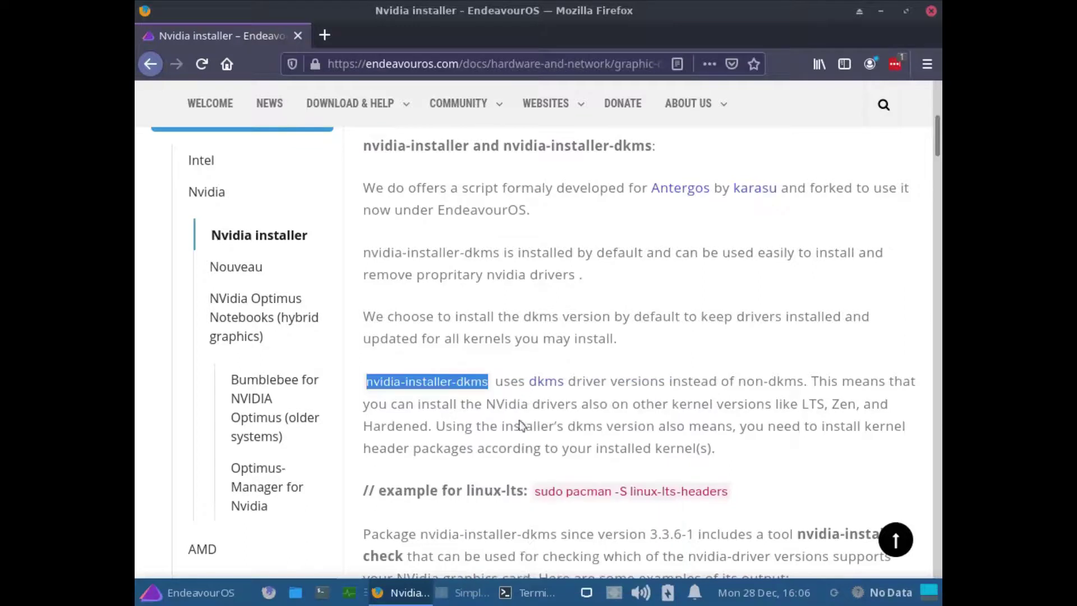
- Put 'sudo nvidia-installer-dkms' at the terminal prompt by typing sudo and pasting the name
click(540, 596)
text(sudo)
key(ctrl+shift+v)
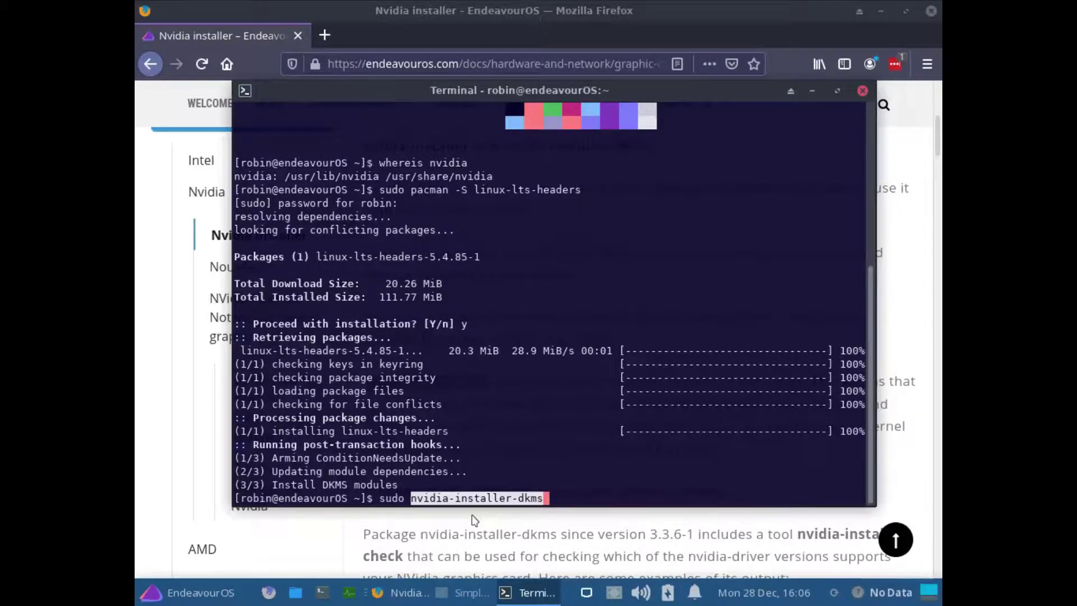
- Run 'sudo nvidia-installer-dkms' to reinstall the 455.45.01 driver for the GeForce GT 710
key(Return)
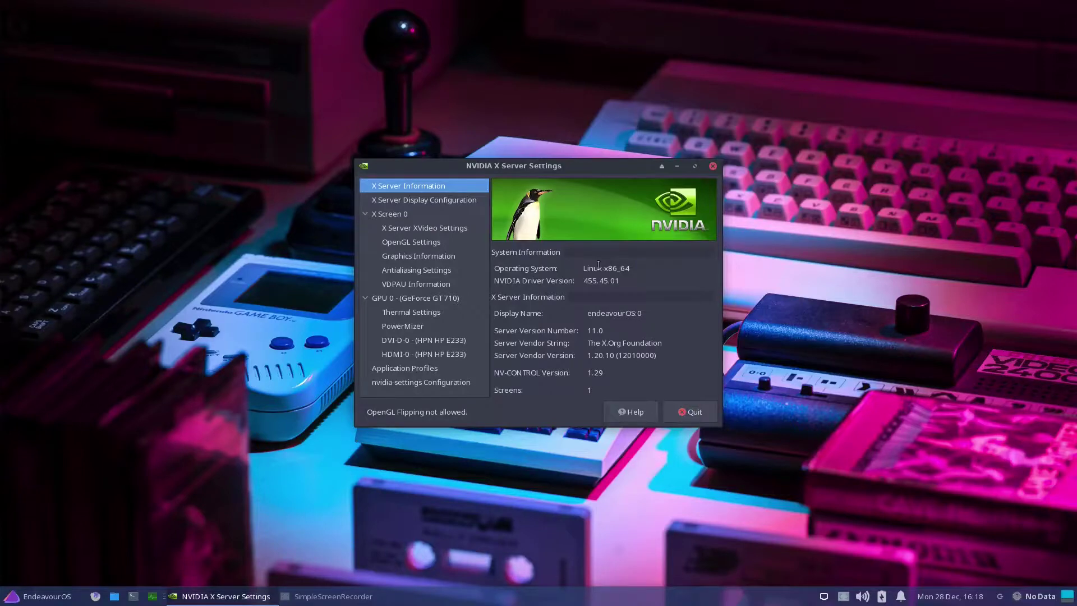
key(super)
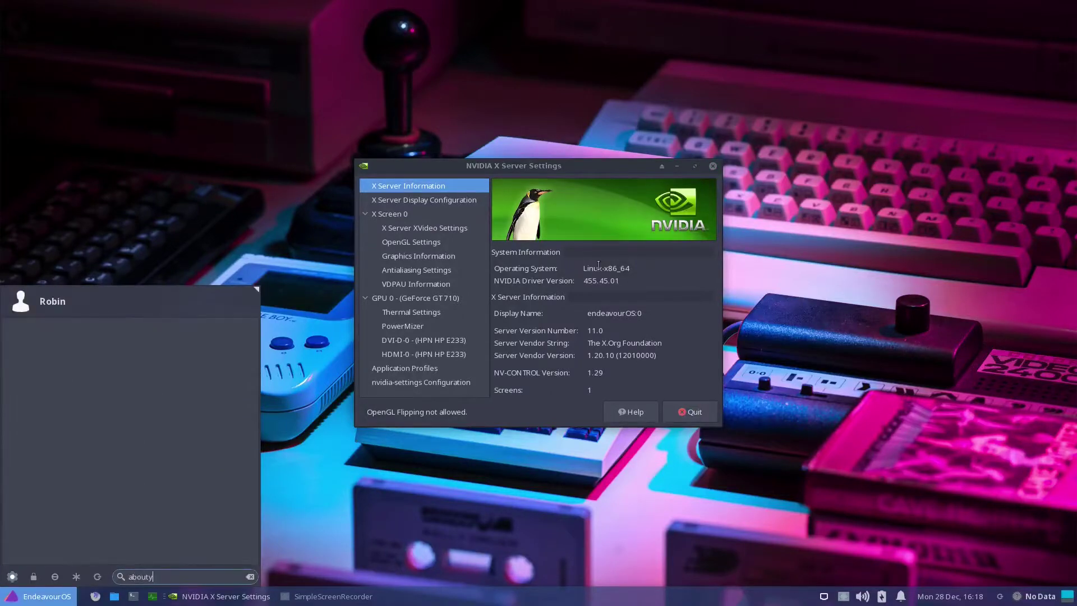
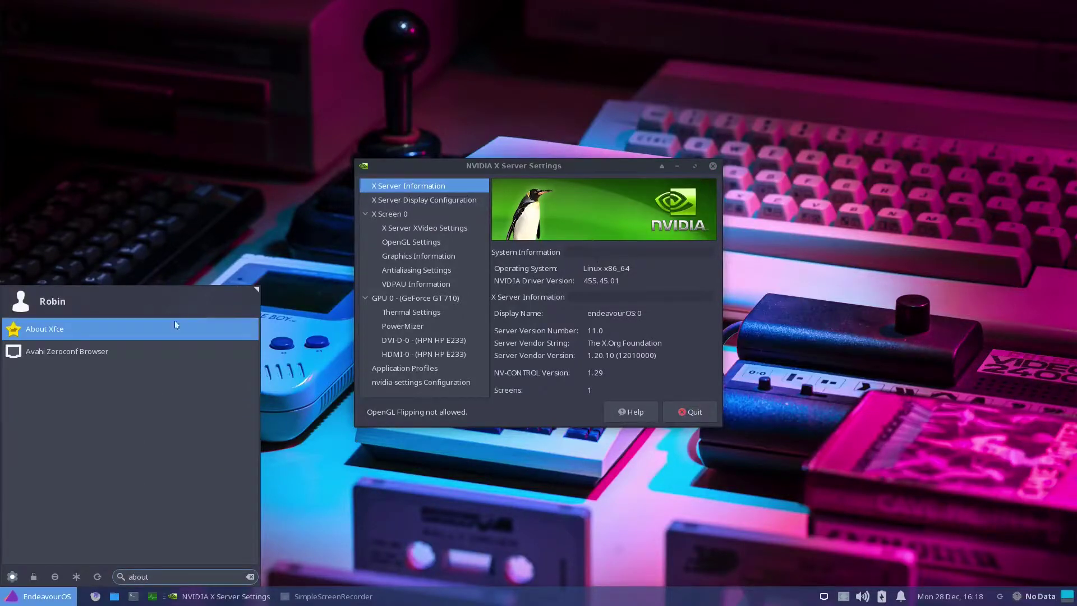
click(134, 330)
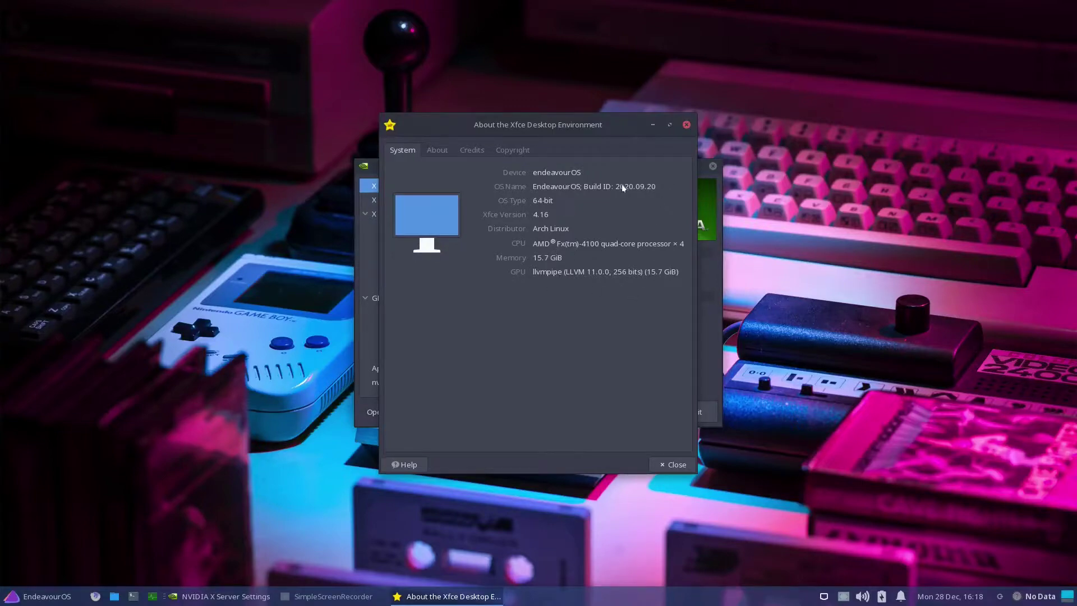
click(427, 150)
click(471, 150)
click(507, 151)
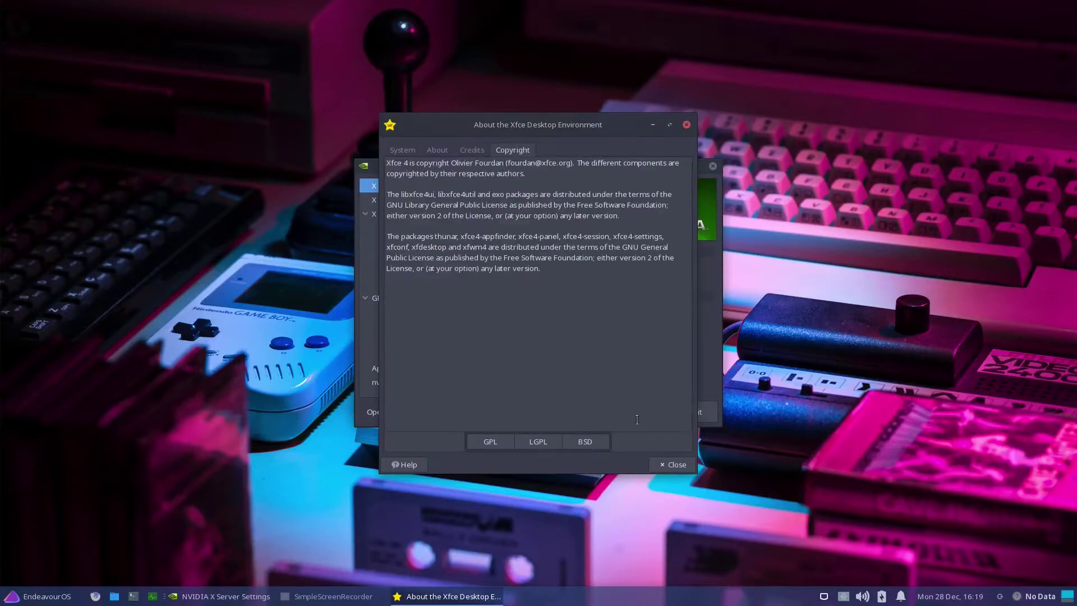
click(670, 465)
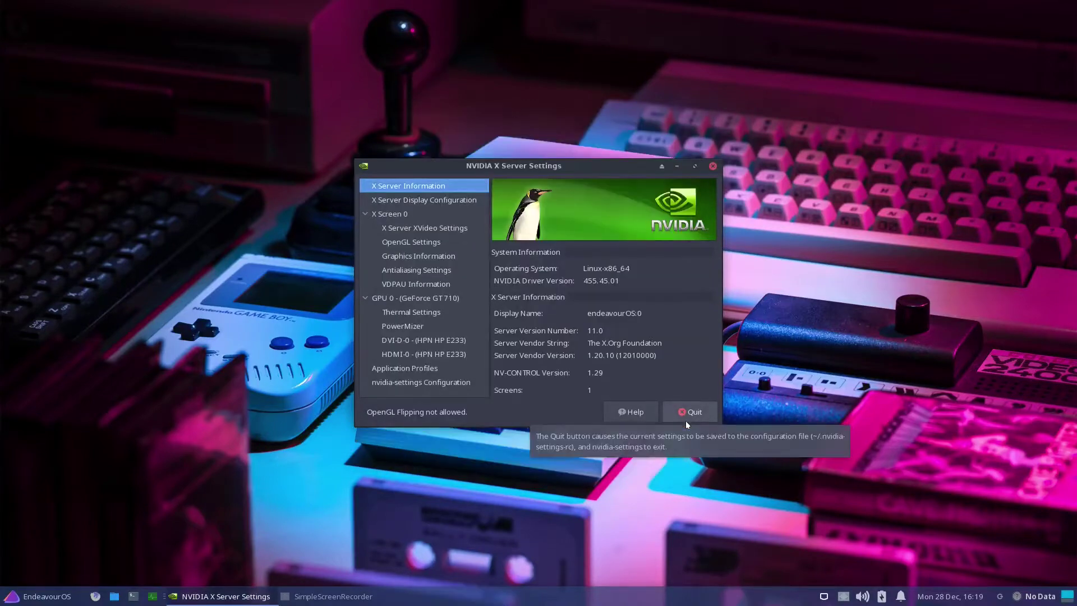